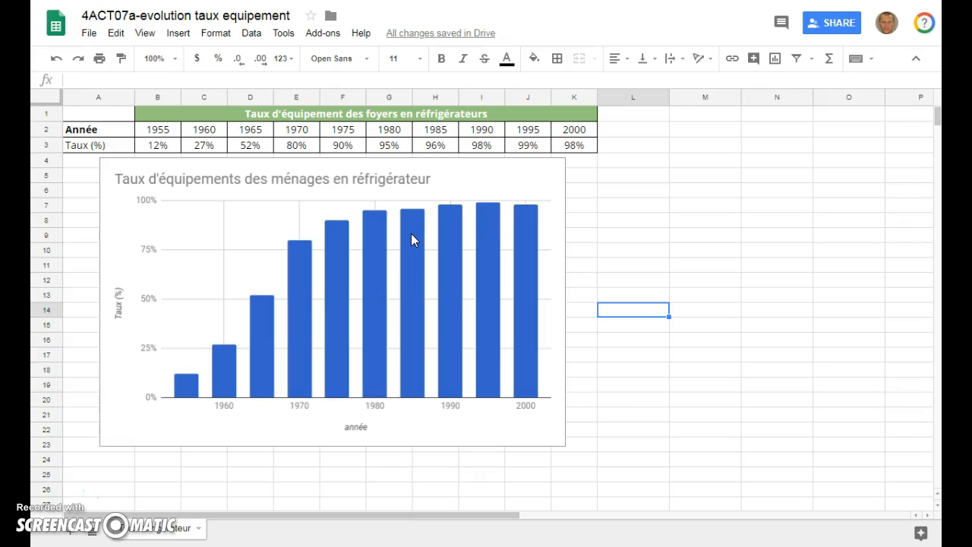
# Insert a drawing with a wide text box reading "Les foyers sont presque tous équipés de réfrigérateurs."
pyautogui.click(179, 34)
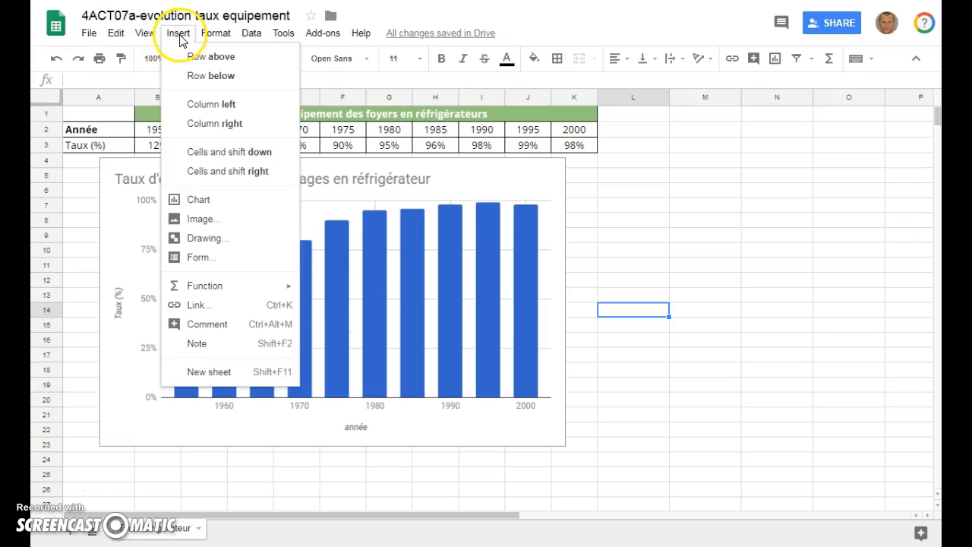
pyautogui.click(214, 239)
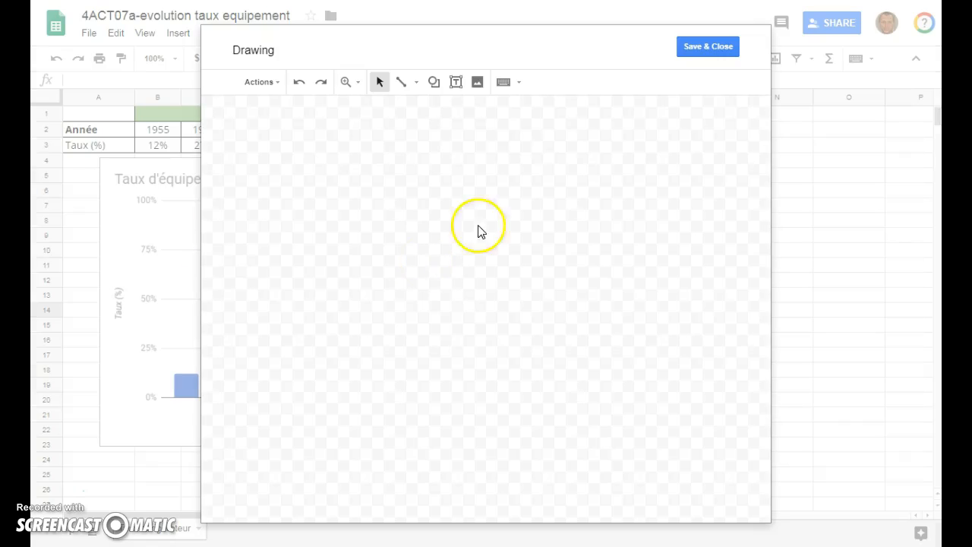
pyautogui.click(456, 84)
pyautogui.moveTo(249, 144)
pyautogui.mouseDown()
pyautogui.moveTo(560, 246)
pyautogui.moveTo(691, 242)
pyautogui.mouseUp()
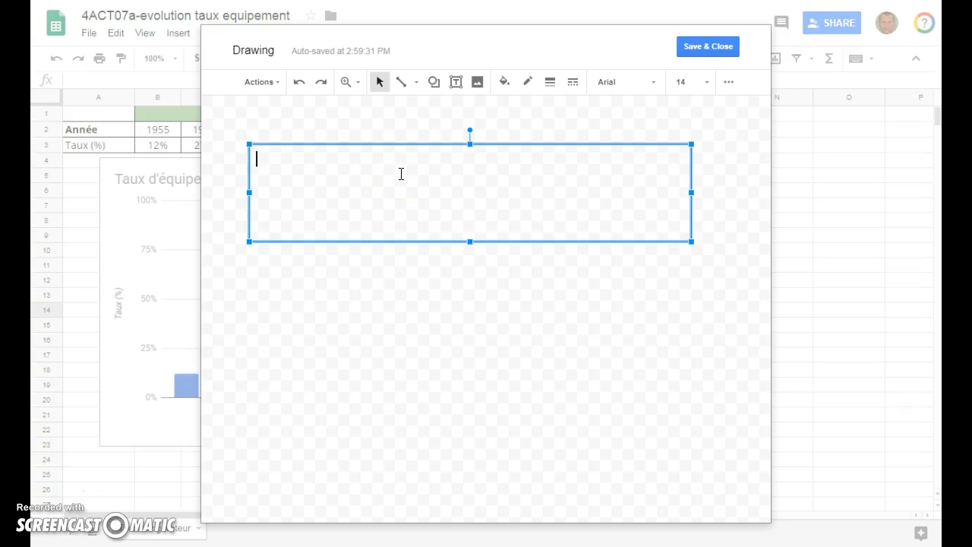
pyautogui.write('Les foyers sont presque tous équipés de réfrigérateurs.')
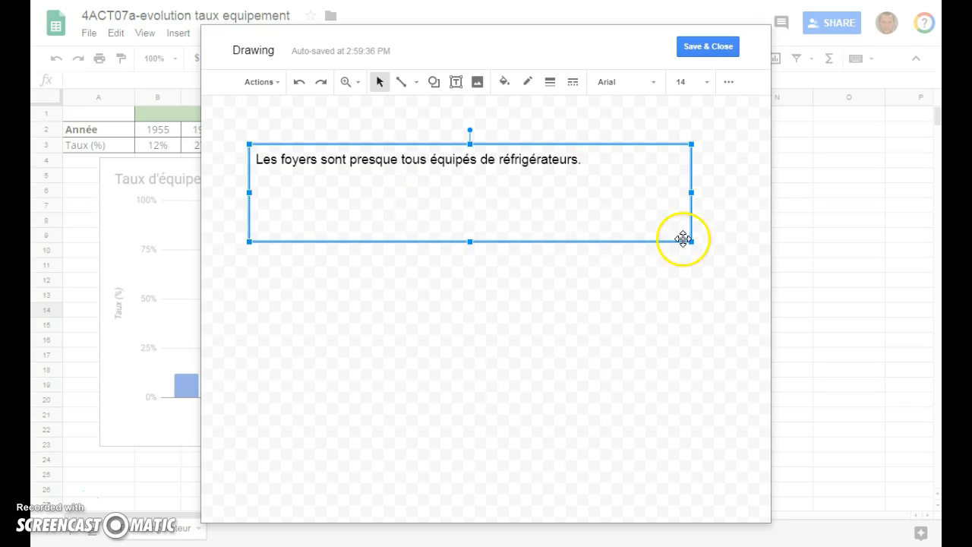
# Shrink the text box to fit its single line of text and give it a white fill
pyautogui.moveTo(690, 240); pyautogui.dragTo(619, 158)
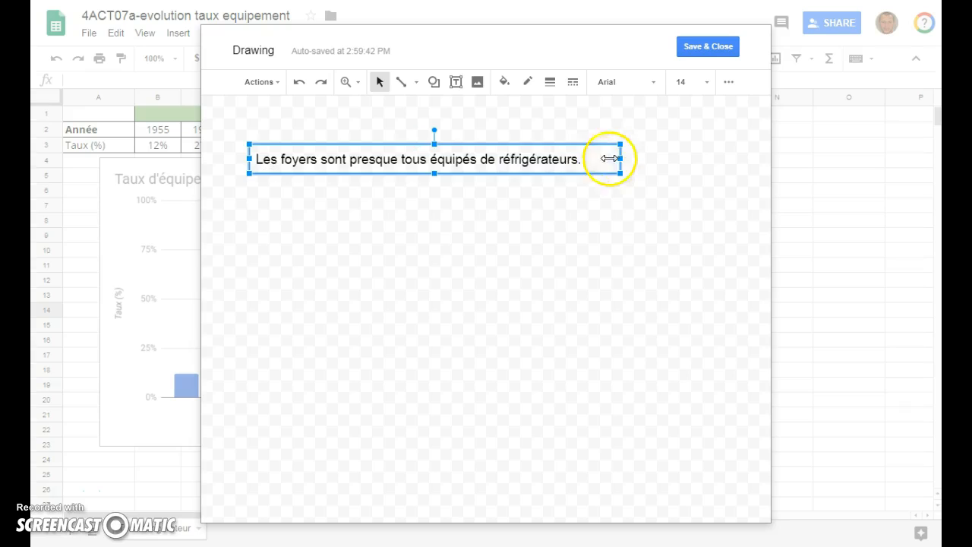
pyautogui.click(566, 158)
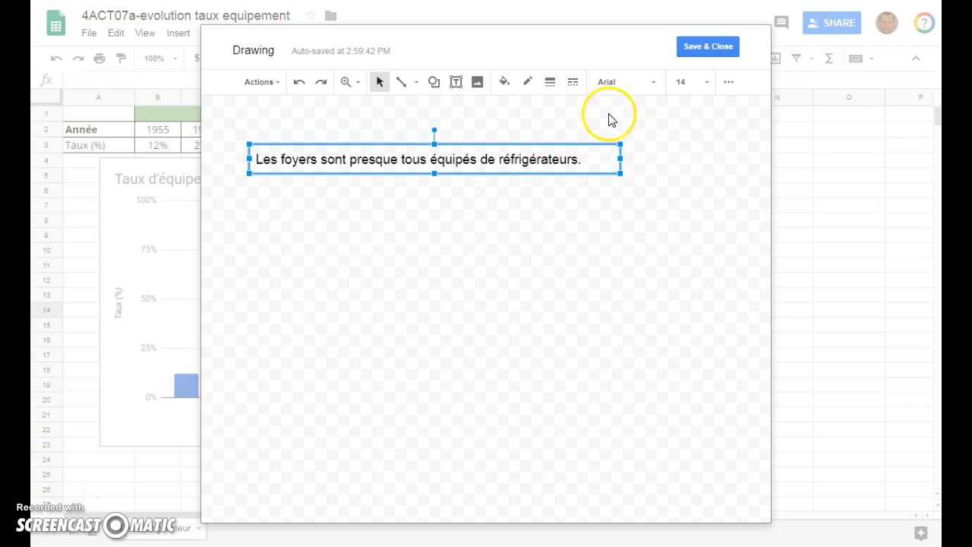
pyautogui.click(505, 82)
pyautogui.click(625, 154)
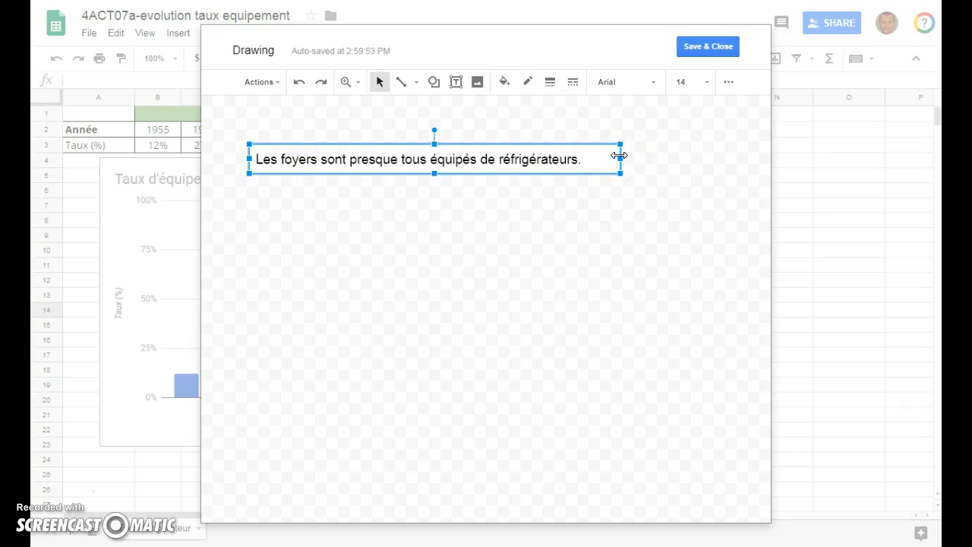
# Center the sentence horizontally and vertically inside the text box
pyautogui.click(729, 82)
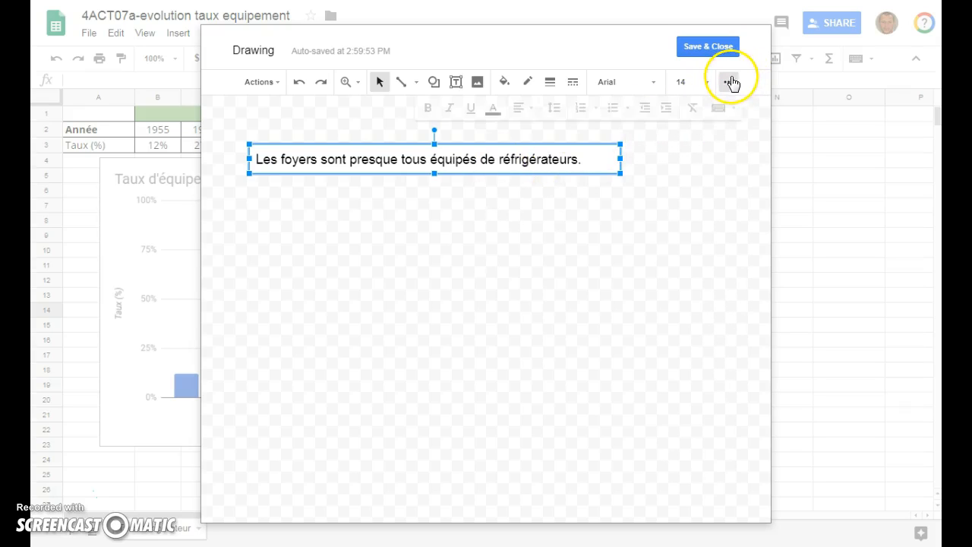
pyautogui.click(521, 108)
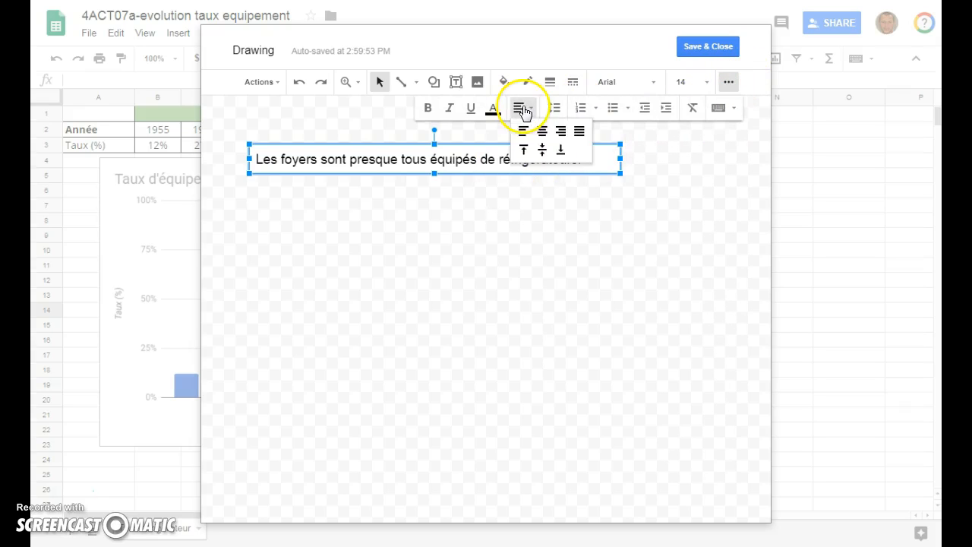
pyautogui.click(544, 140)
pyautogui.click(522, 108)
pyautogui.click(543, 150)
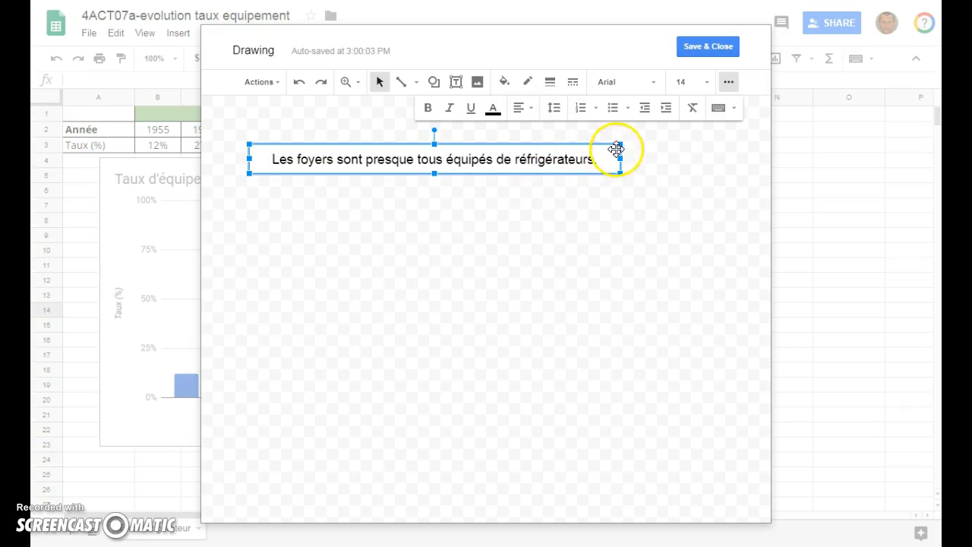
# Narrow the text box slightly around the sentence and save the drawing into the sheet
pyautogui.moveTo(615, 156); pyautogui.dragTo(596, 169)
pyautogui.click(635, 189)
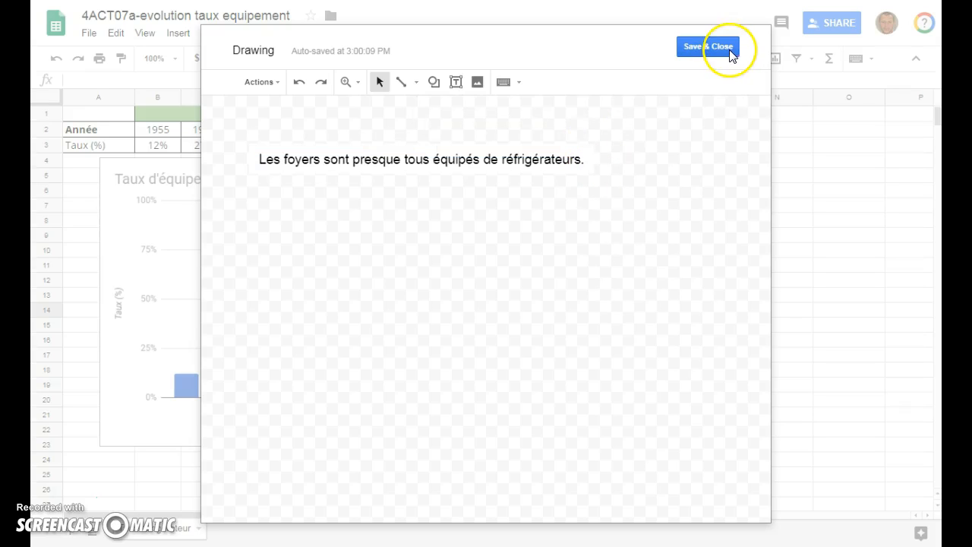
pyautogui.click(729, 50)
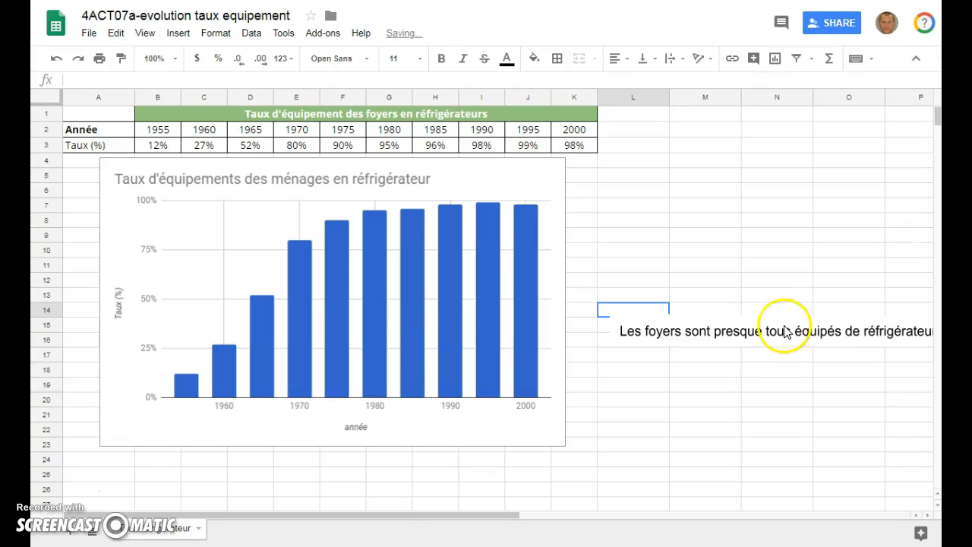
# Move the text drawing over the bars of the refrigerator chart and scale it down to fit inside the plot area
pyautogui.click(752, 343)
pyautogui.moveTo(741, 329)
pyautogui.mouseDown()
pyautogui.moveTo(329, 340)
pyautogui.moveTo(333, 324)
pyautogui.mouseUp()
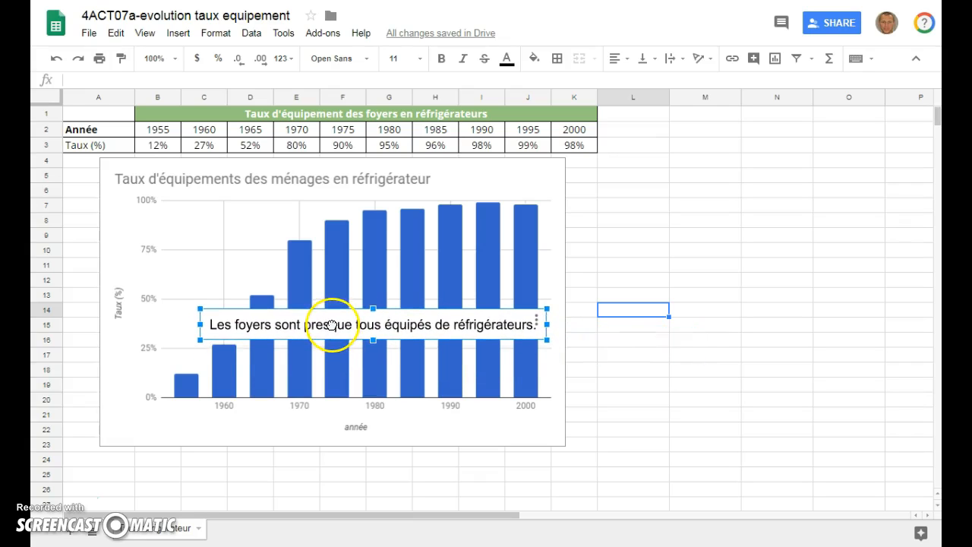
pyautogui.moveTo(548, 309); pyautogui.dragTo(530, 311)
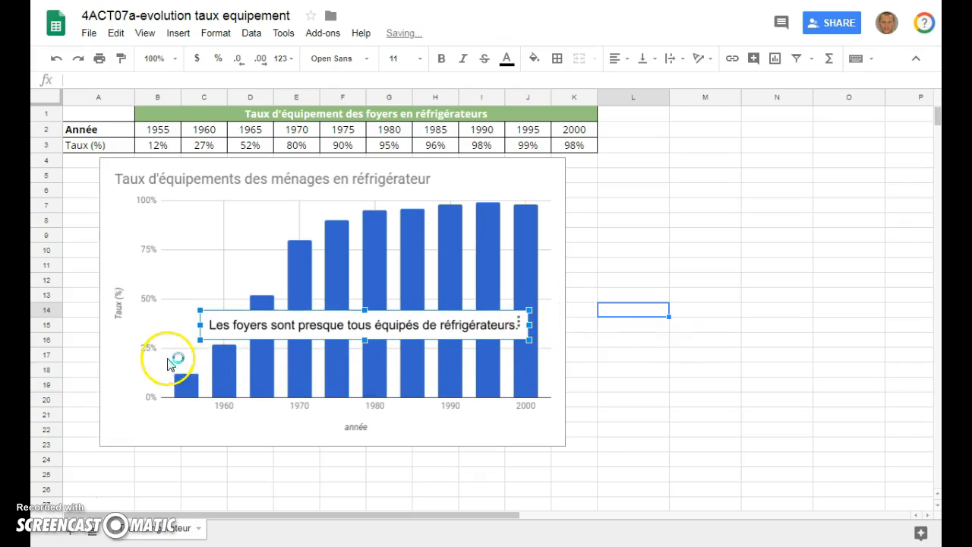
pyautogui.moveTo(200, 338); pyautogui.dragTo(227, 336)
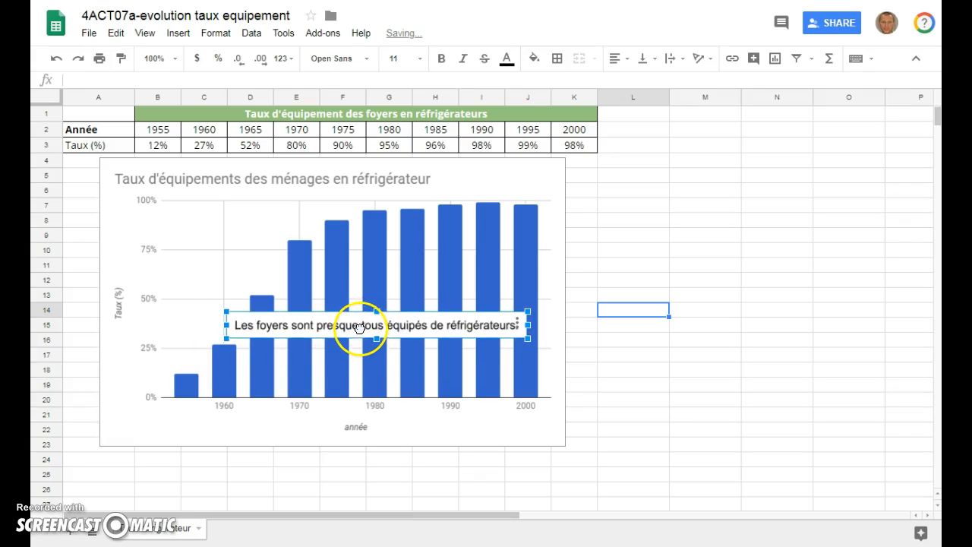
pyautogui.click(792, 372)
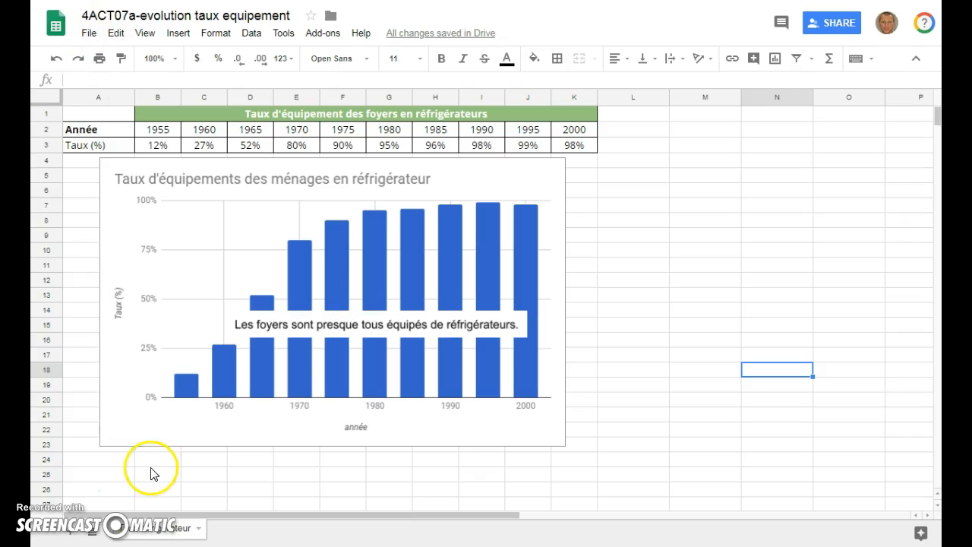
# Start downloading the spreadsheet as a PDF document, bringing up its print settings
pyautogui.click(89, 34)
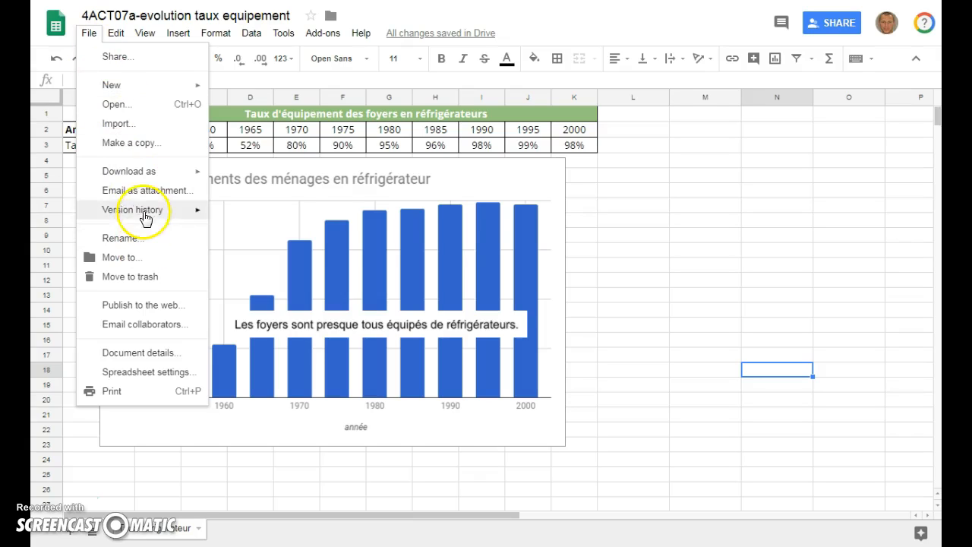
pyautogui.moveTo(144, 181)
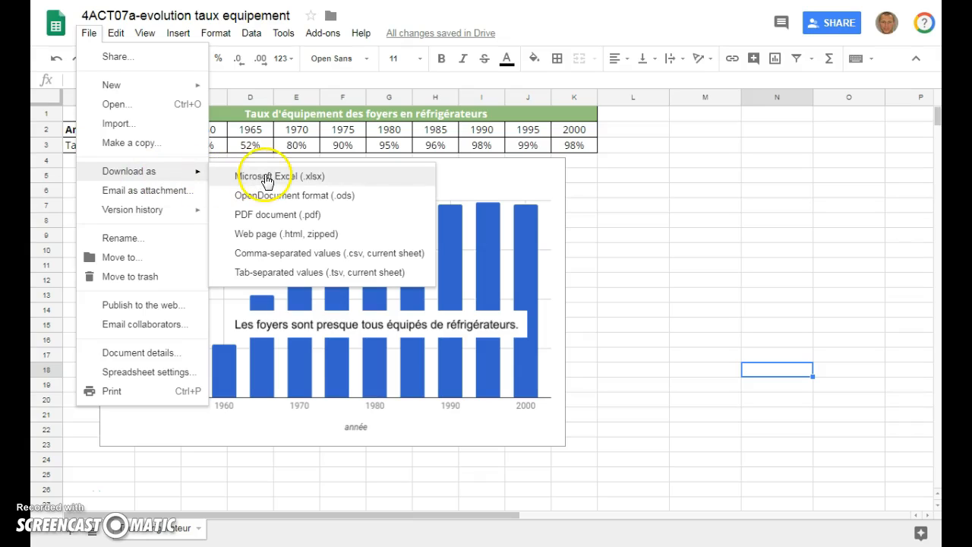
pyautogui.click(291, 219)
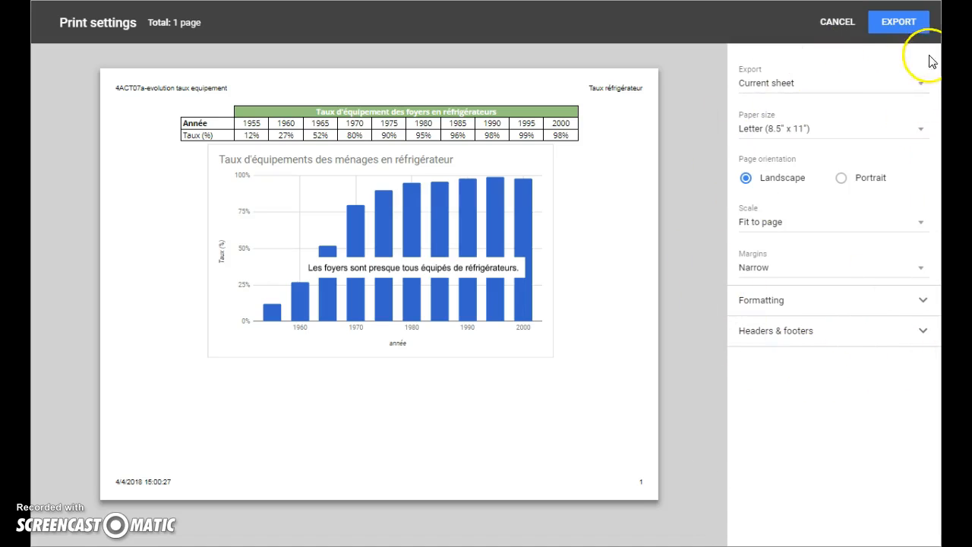
# Try limiting the export to the selected cells (N18) and switch back to the current sheet
pyautogui.click(922, 90)
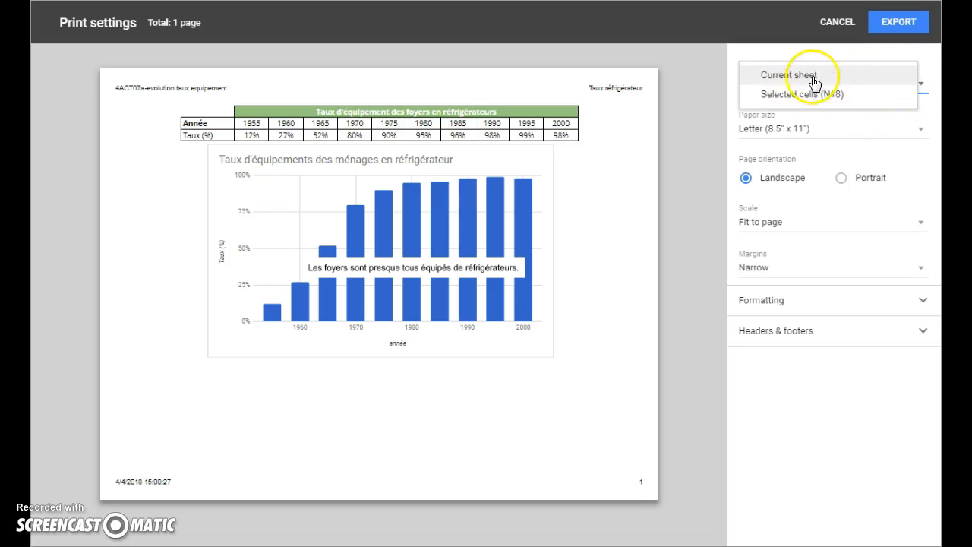
pyautogui.click(779, 94)
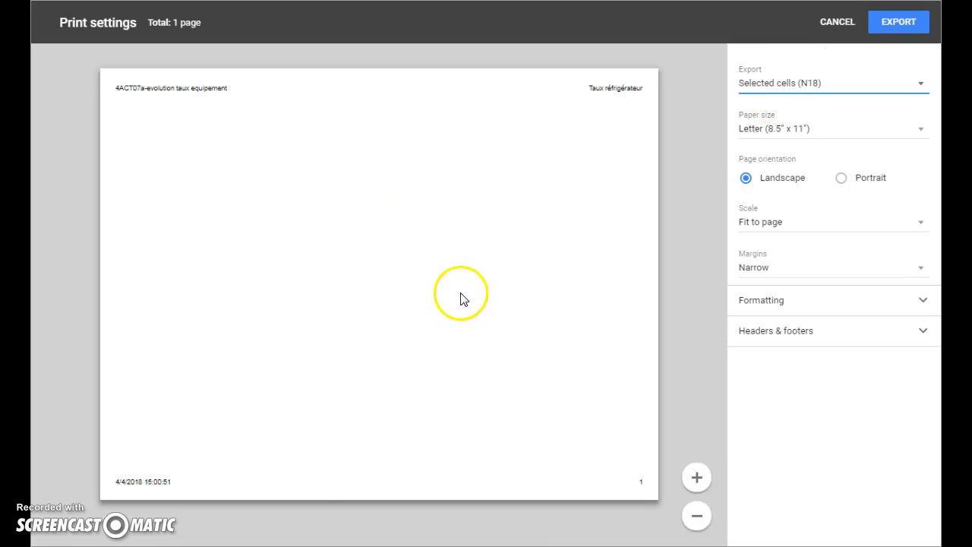
pyautogui.click(843, 88)
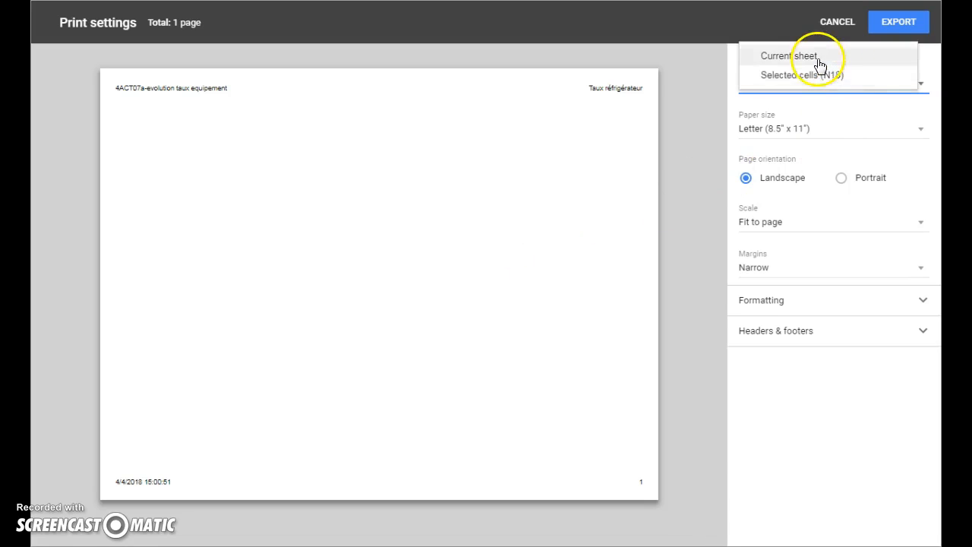
pyautogui.click(820, 58)
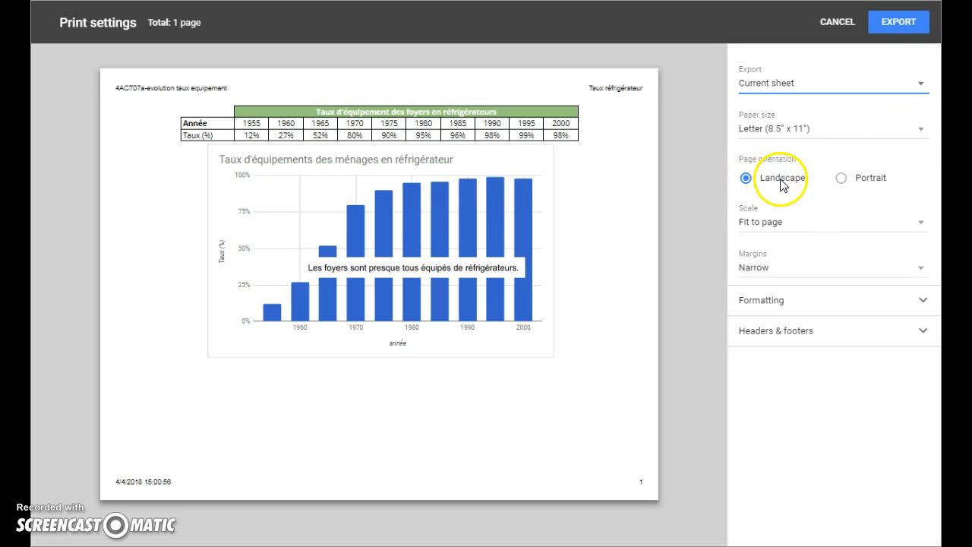
# Preview the page in Portrait orientation and return it to Landscape
pyautogui.click(843, 179)
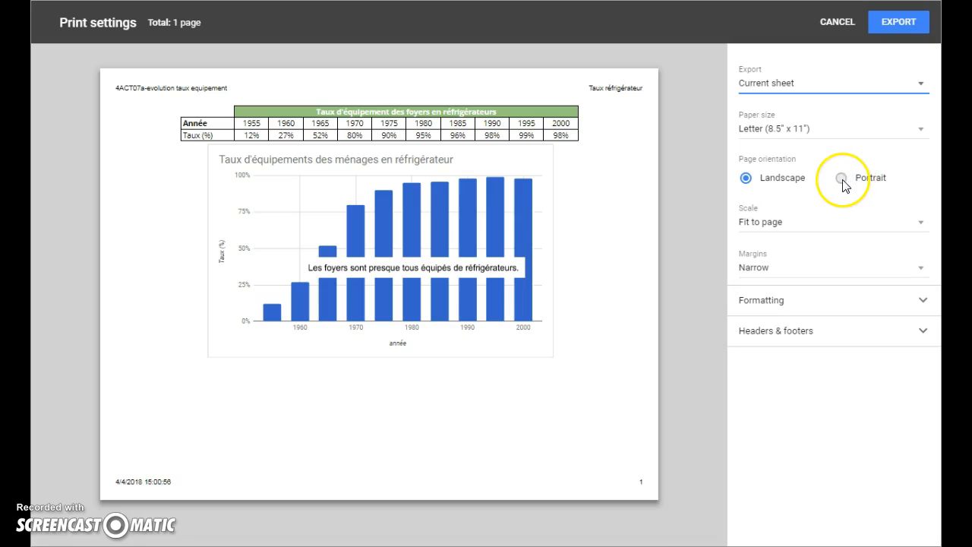
pyautogui.scroll(-3, 555, 264)
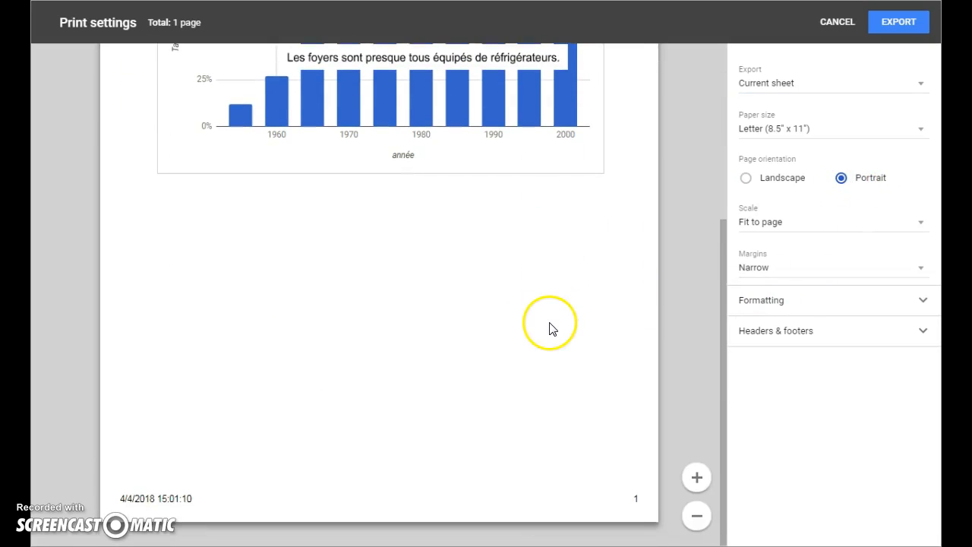
pyautogui.scroll(4, 551, 328)
pyautogui.click(782, 182)
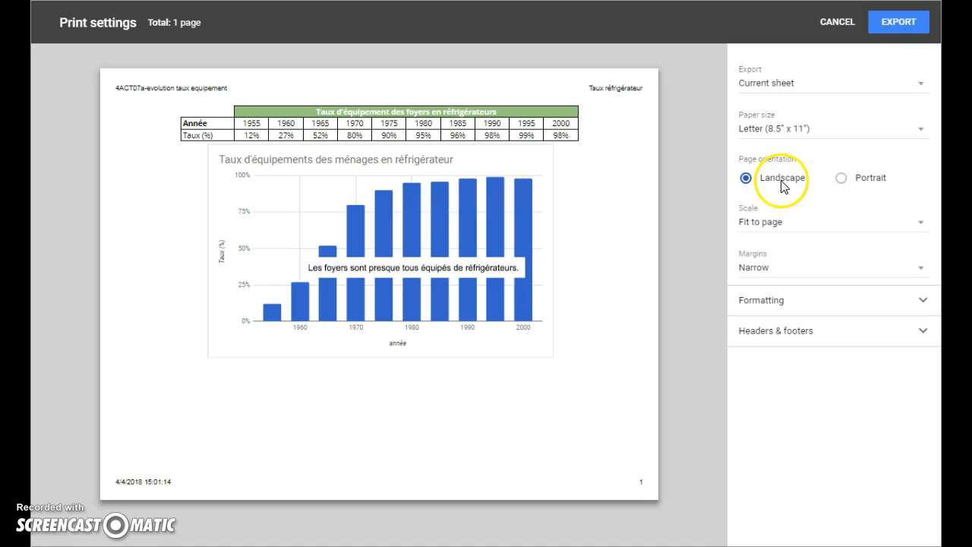
# Choose Fit to page scaling and try Normal and Wide margins before setting them back to Narrow
pyautogui.click(780, 225)
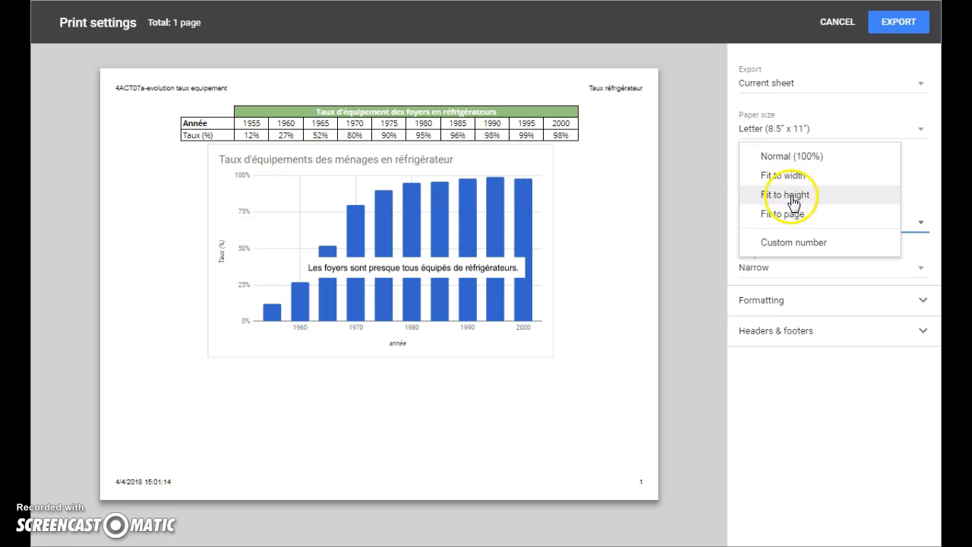
pyautogui.click(791, 217)
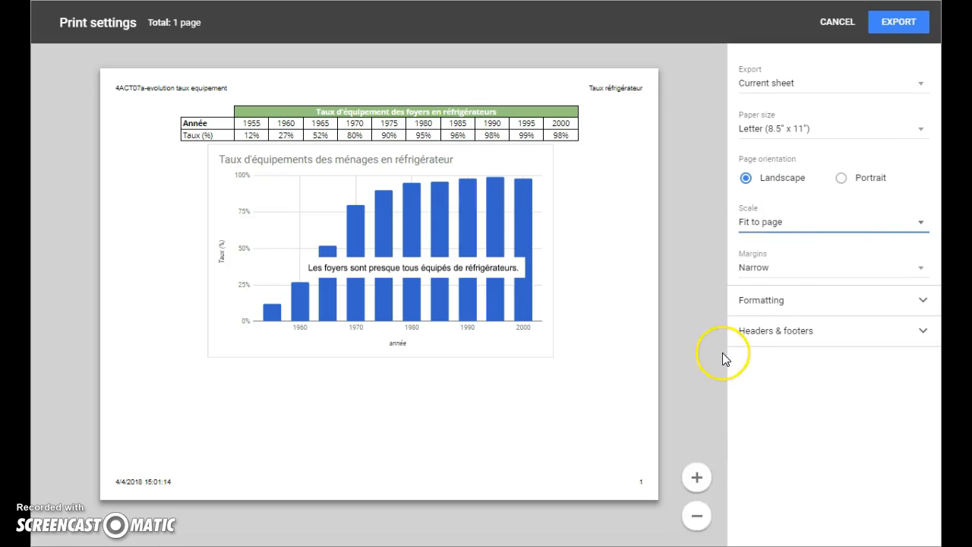
pyautogui.click(768, 267)
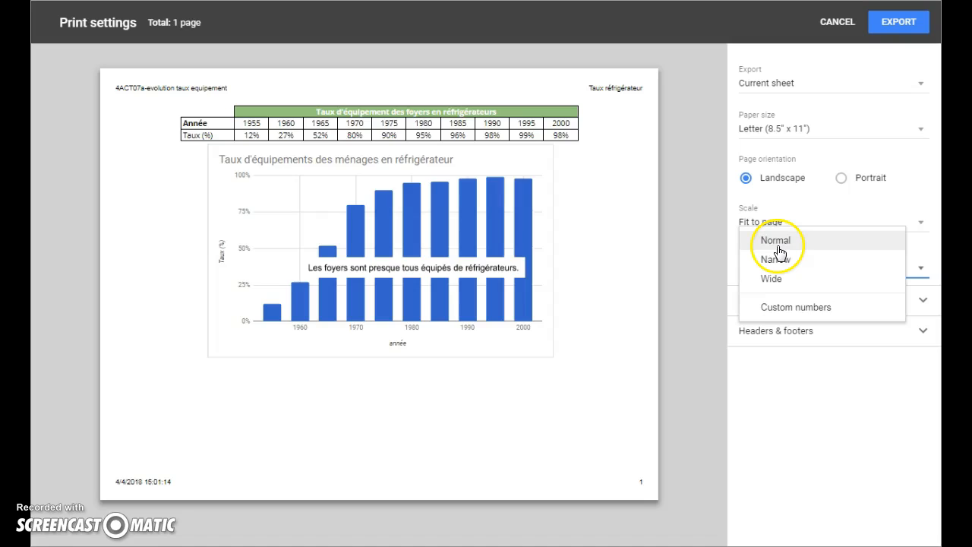
pyautogui.click(778, 241)
pyautogui.click(780, 264)
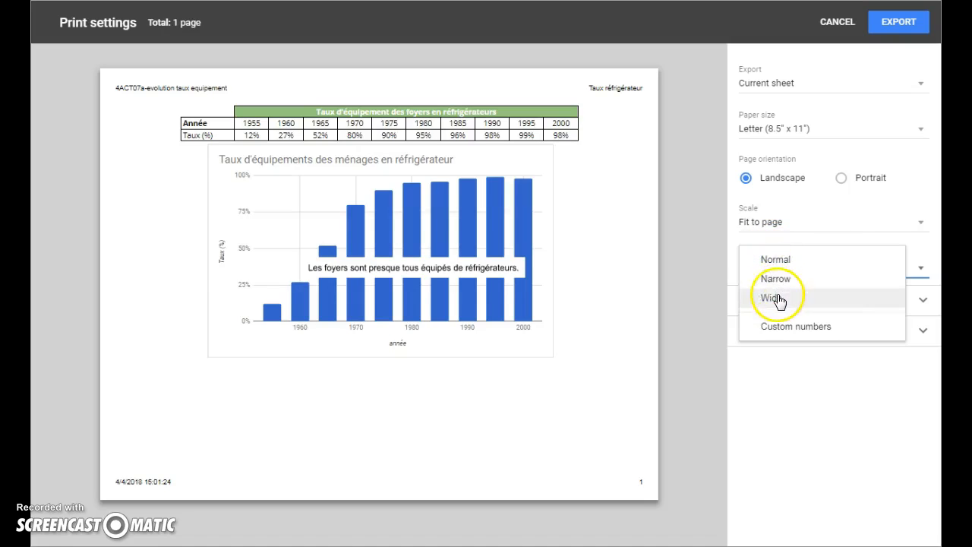
pyautogui.click(774, 298)
pyautogui.click(778, 266)
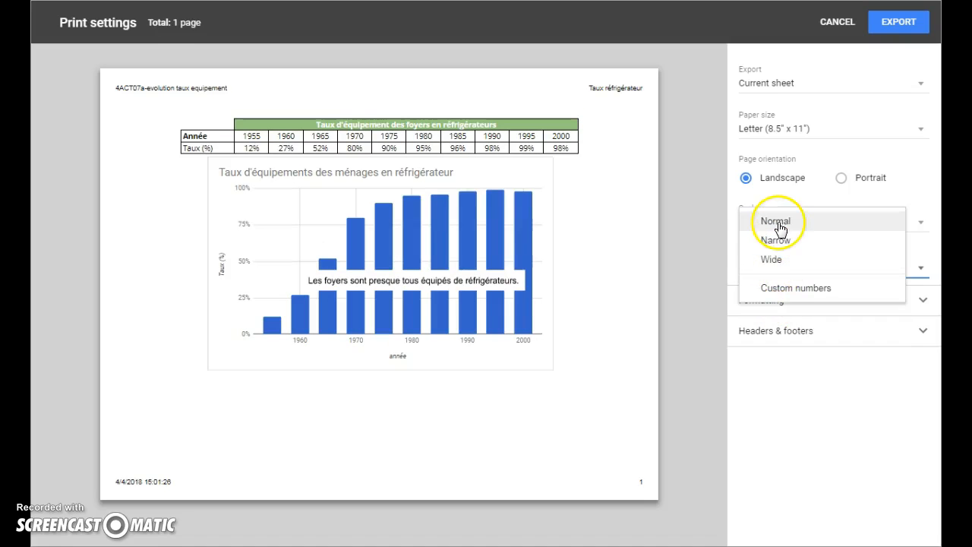
pyautogui.click(779, 240)
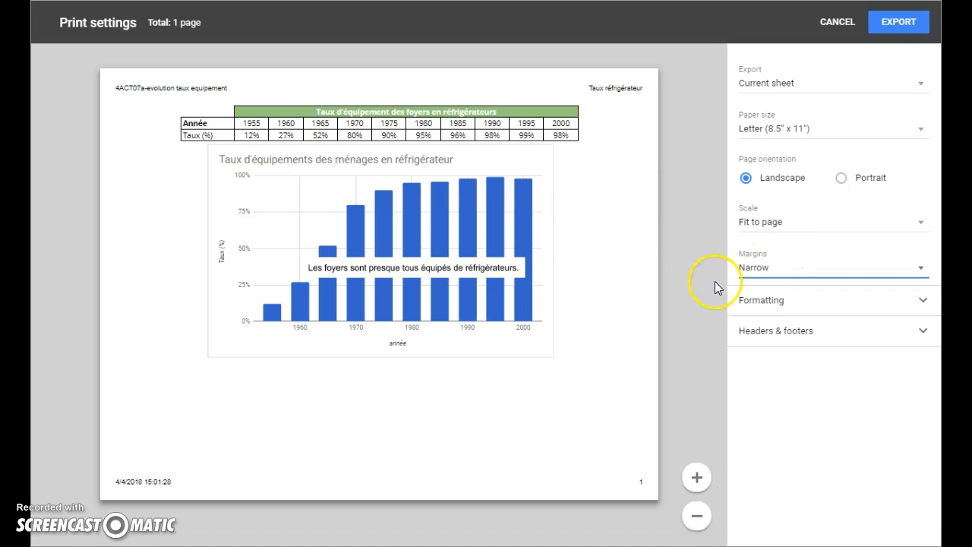
# Try showing gridlines in the PDF formatting options and turn them off again
pyautogui.click(921, 302)
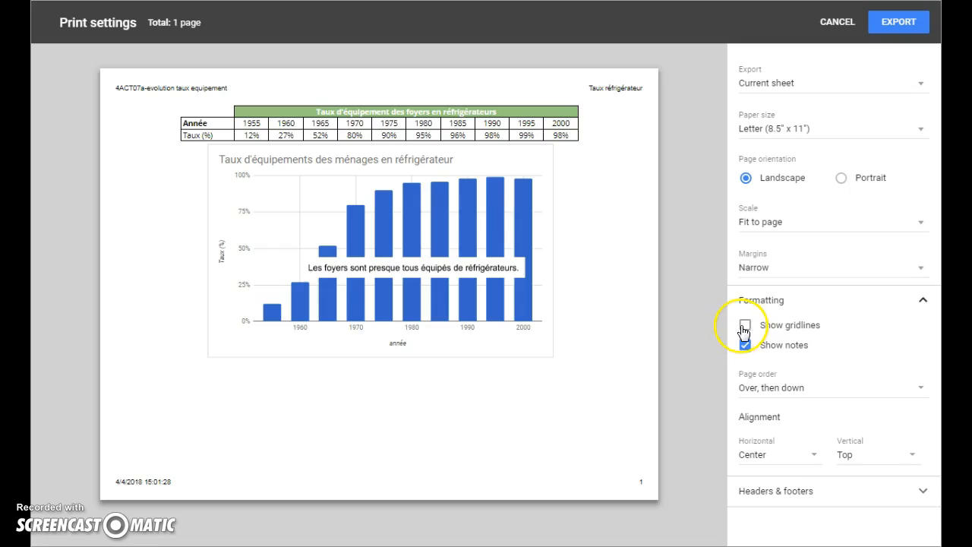
pyautogui.click(746, 327)
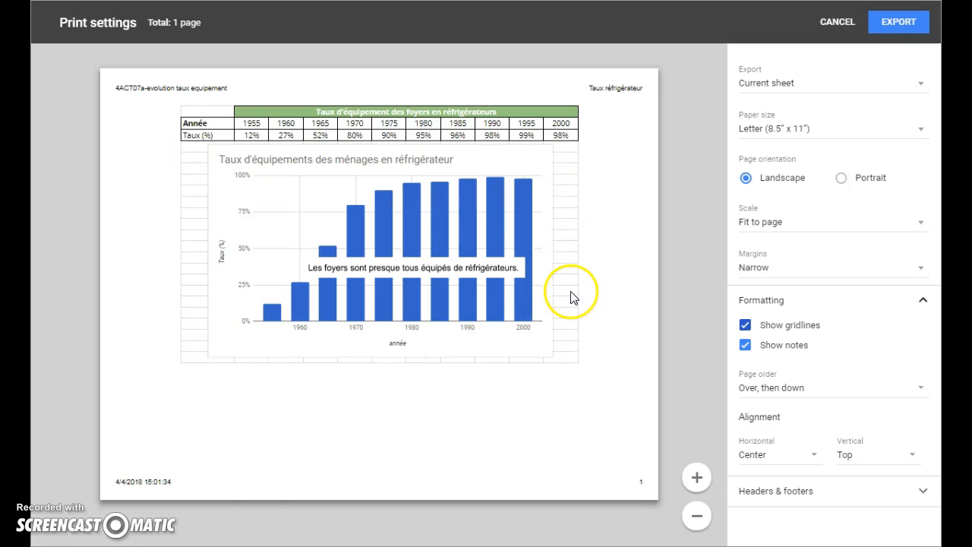
pyautogui.click(745, 325)
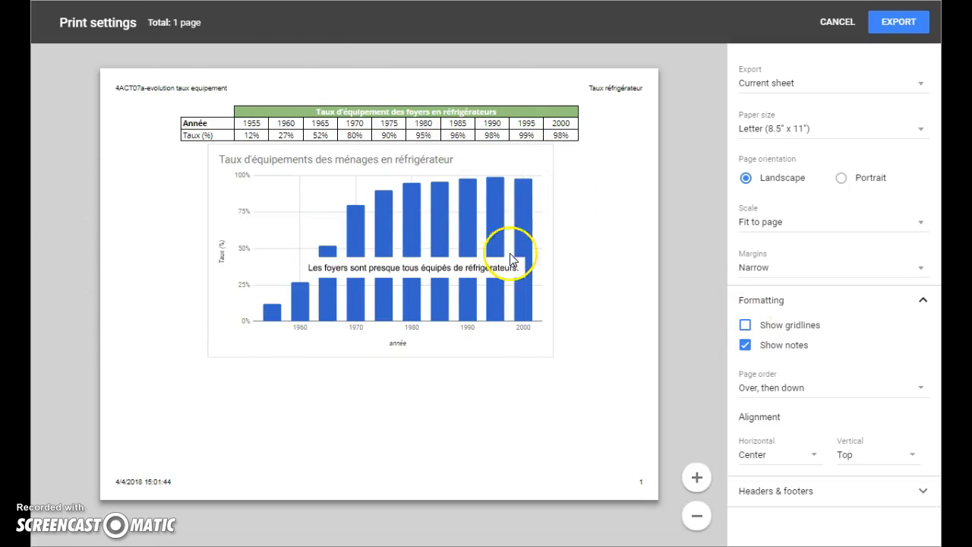
# Try removing the page numbers, workbook title, sheet name, current date and current time from the headers and footers
pyautogui.click(925, 301)
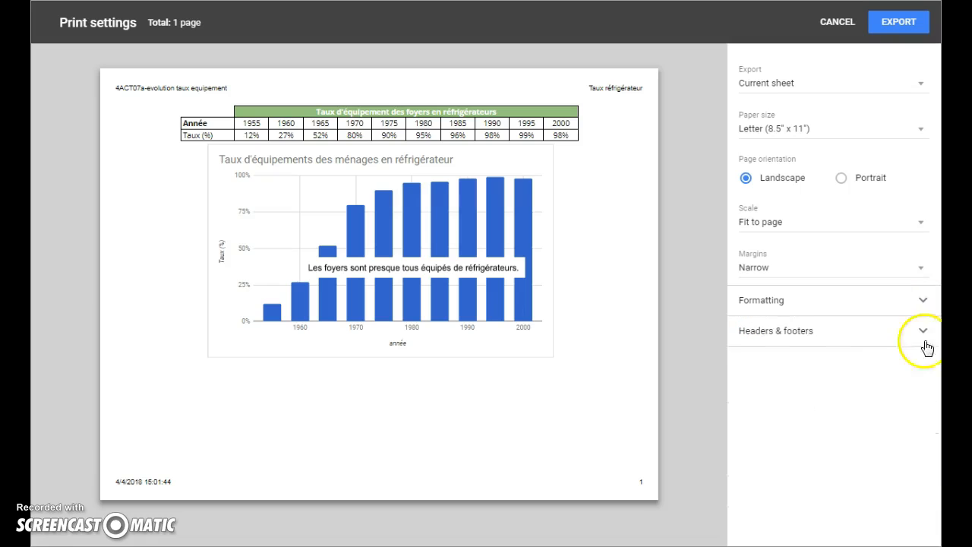
pyautogui.click(801, 334)
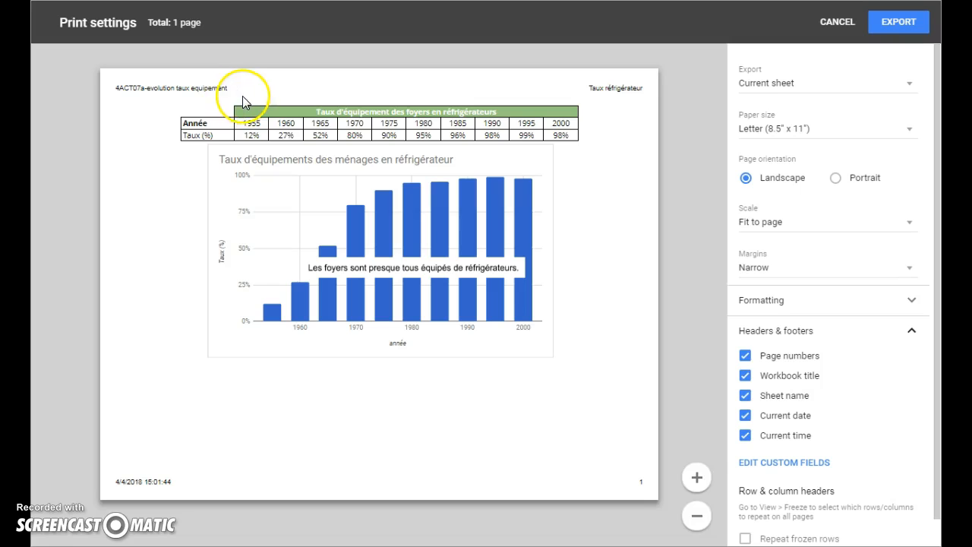
pyautogui.click(746, 377)
pyautogui.click(745, 395)
pyautogui.click(746, 415)
pyautogui.click(746, 435)
# Turn the workbook title, sheet name, current date, current time and page numbers back on in the headers and footers
pyautogui.click(746, 376)
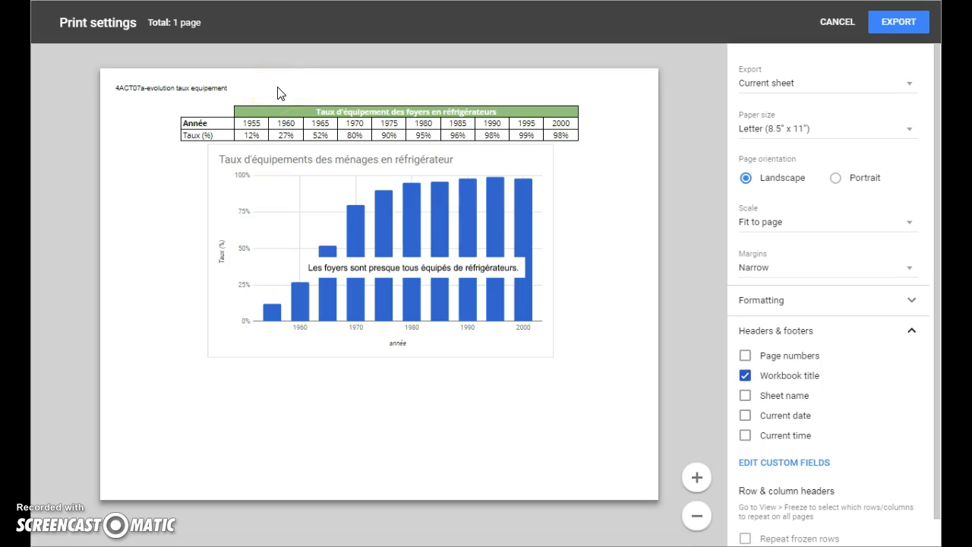
pyautogui.click(745, 395)
pyautogui.click(745, 417)
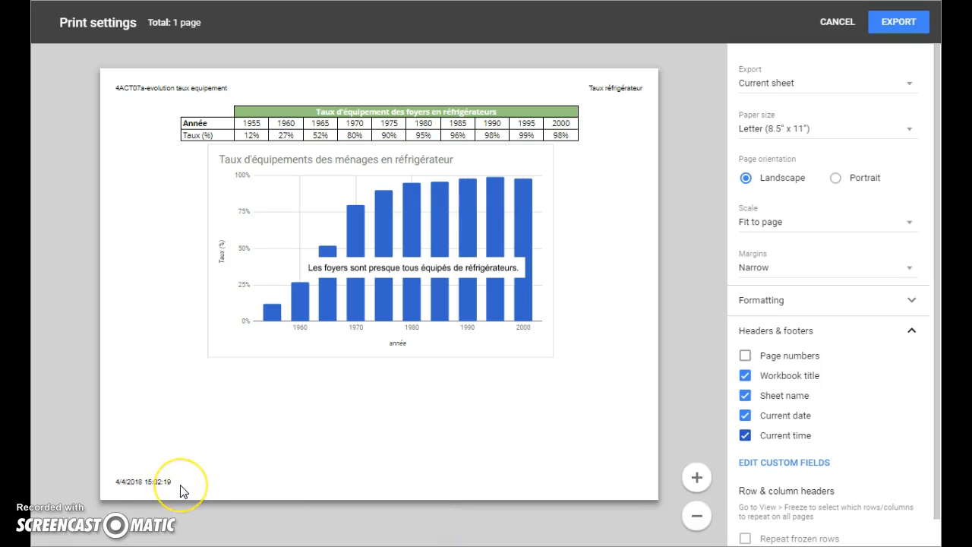
pyautogui.click(136, 486)
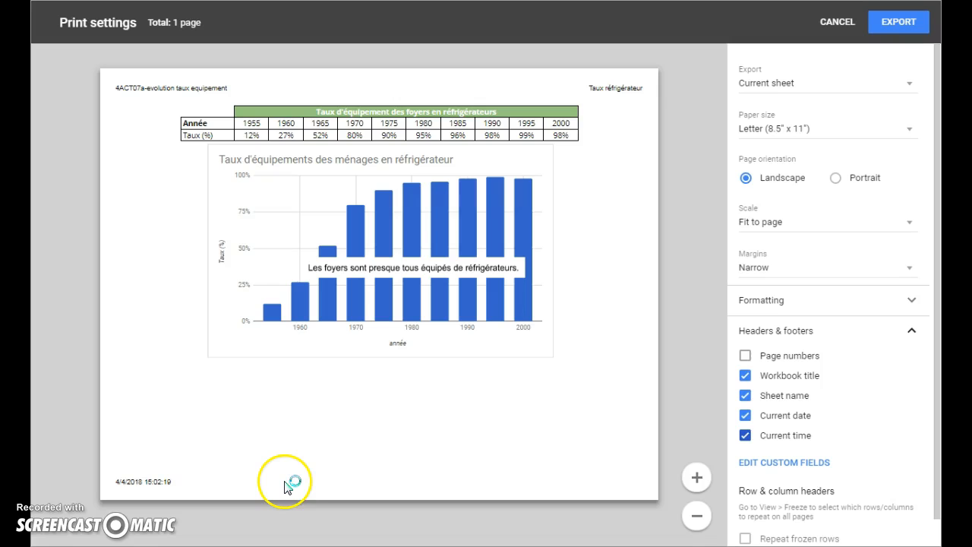
pyautogui.click(746, 357)
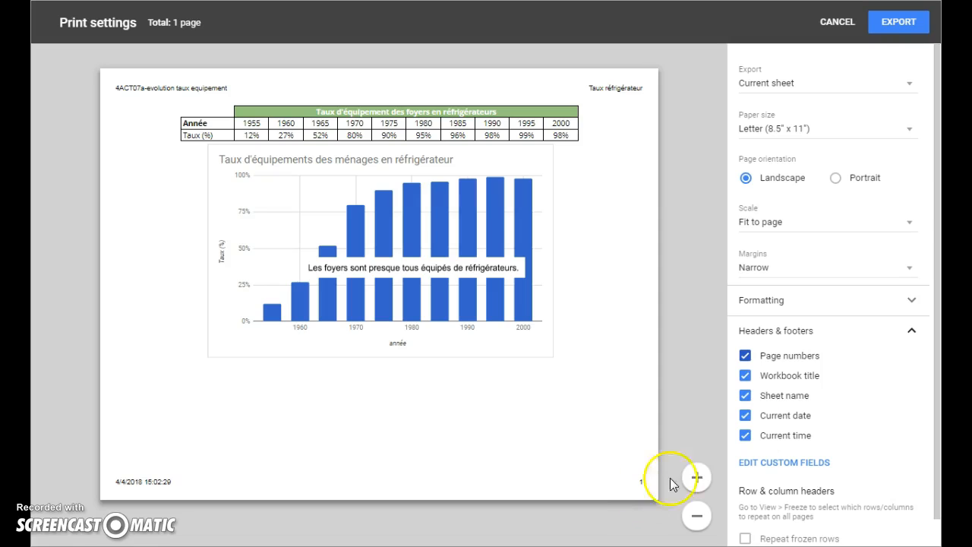
# Export the sheet as a PDF and start saving a copy from Acrobat Reader, beginning in the 4ACT07-Confort-Ressources folder
pyautogui.click(894, 32)
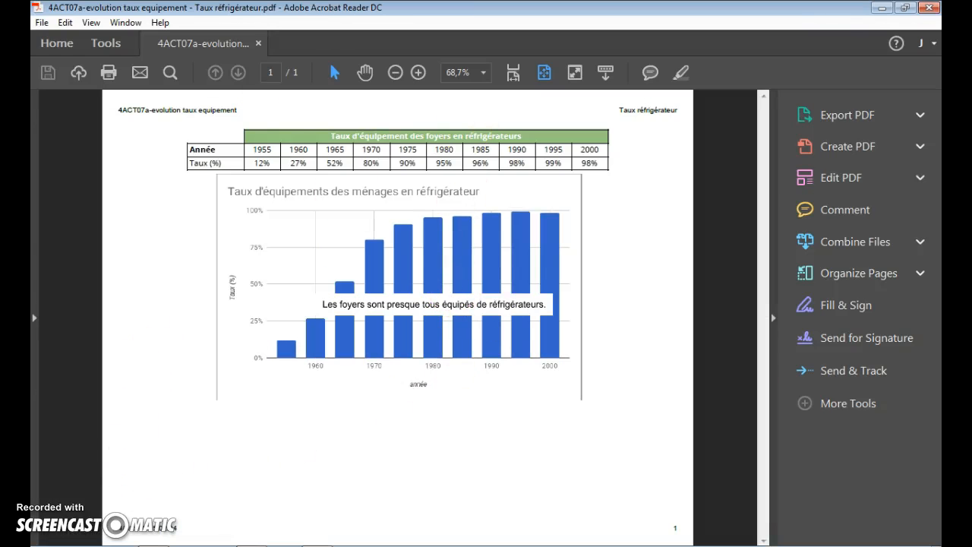
pyautogui.click(37, 24)
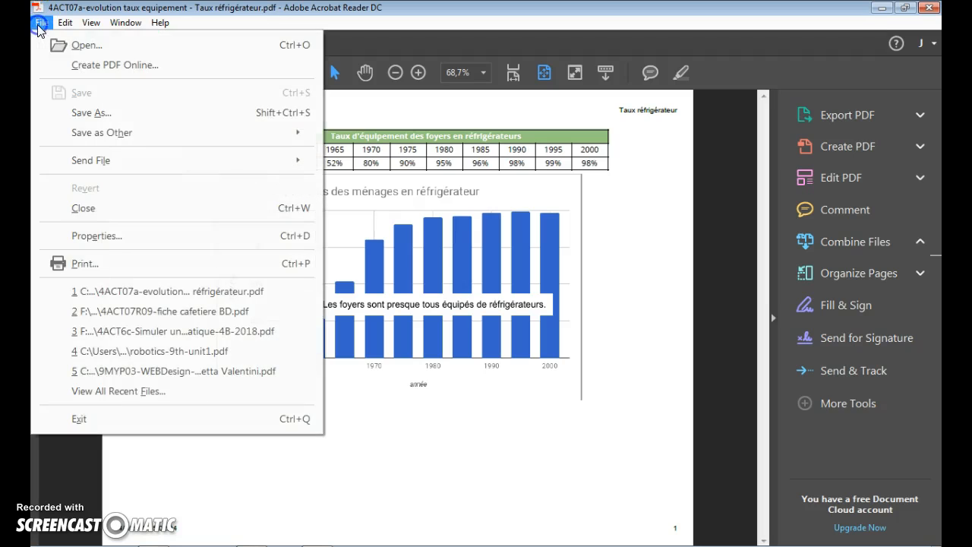
pyautogui.click(91, 113)
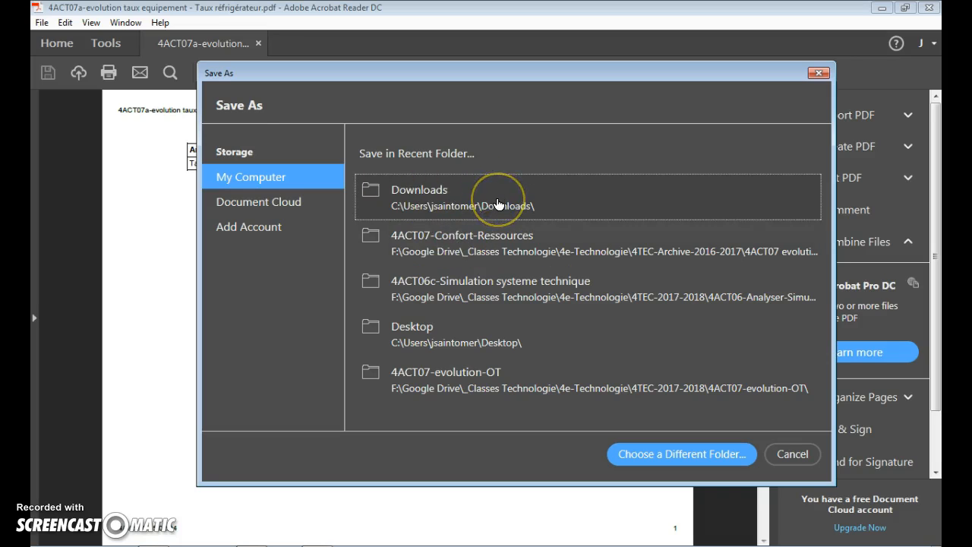
pyautogui.click(468, 250)
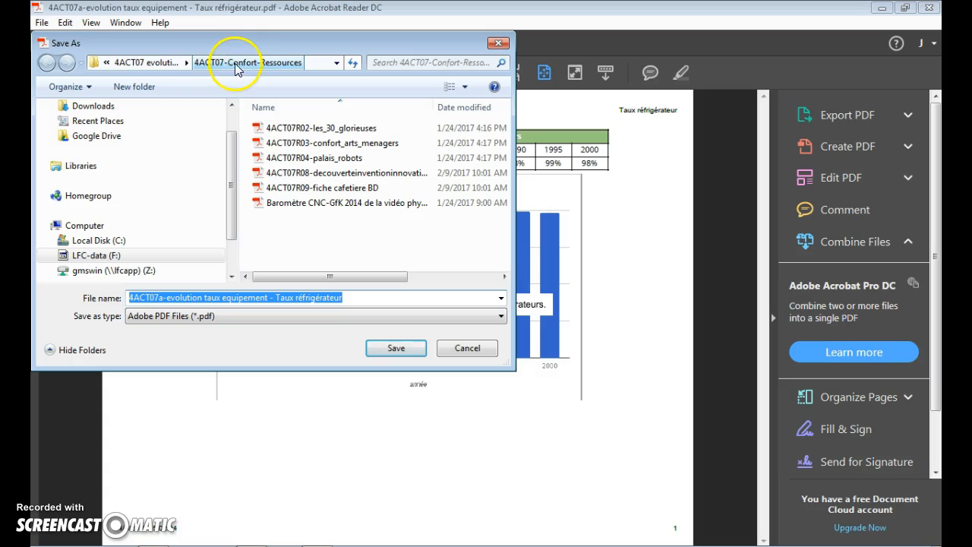
# Save the PDF in the 4ACT07a-analyse-evolution folder under 4TEC-2017-2018, 4ACT07-evolution-OT, and close Acrobat Reader to return to the spreadsheet
pyautogui.click(149, 62)
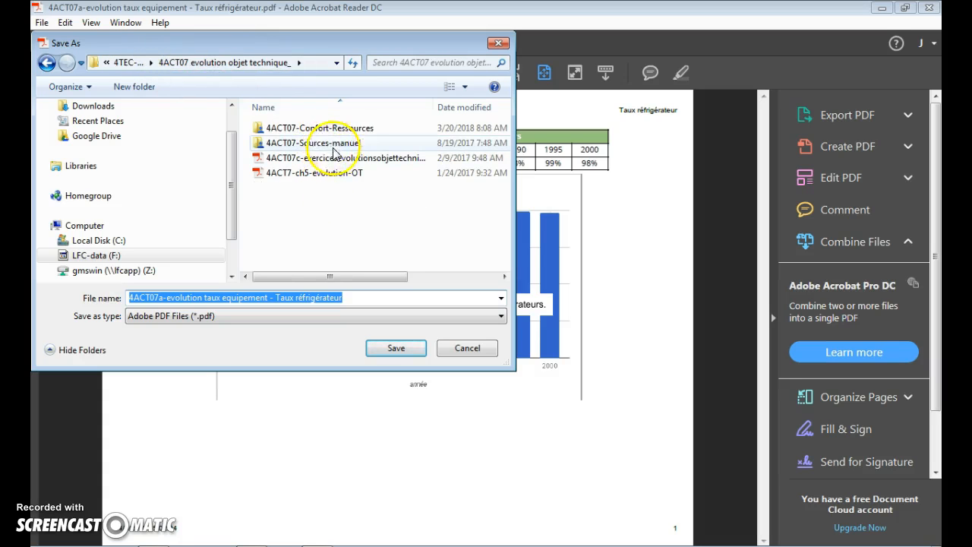
pyautogui.click(127, 63)
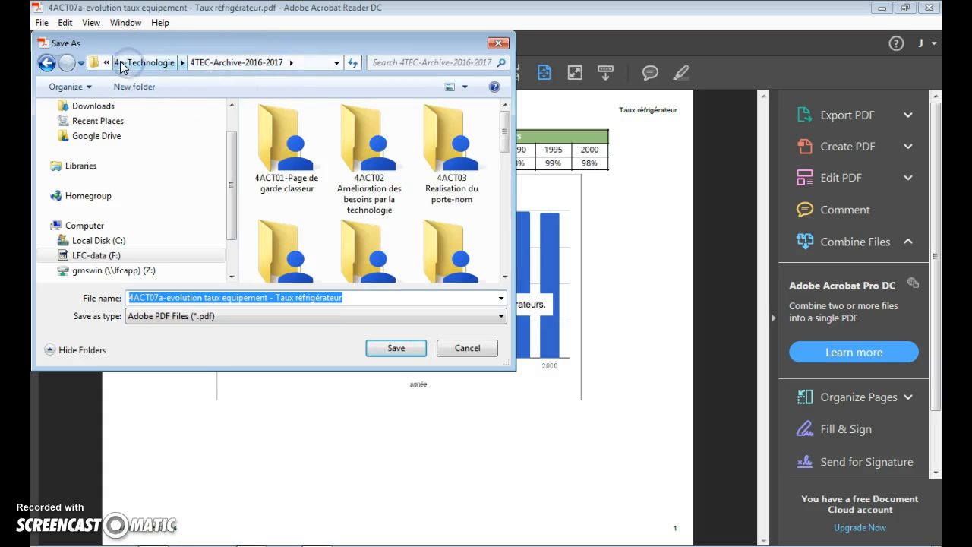
pyautogui.click(122, 66)
pyautogui.doubleClick(308, 128)
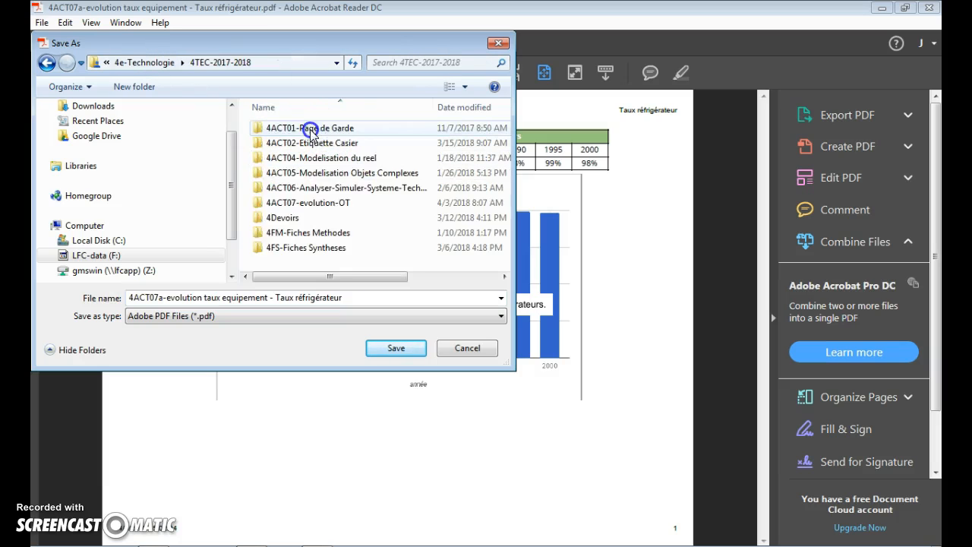
pyautogui.doubleClick(313, 202)
pyautogui.doubleClick(325, 127)
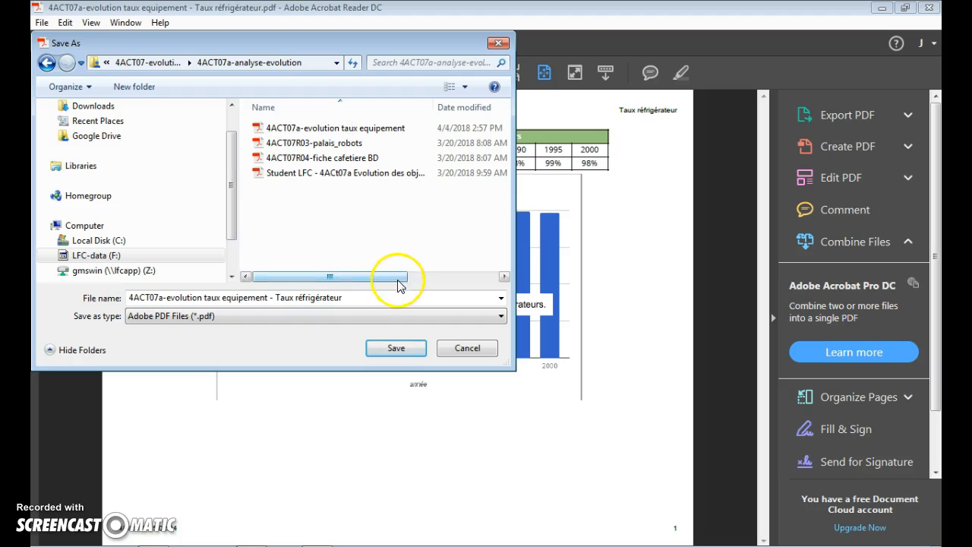
pyautogui.click(407, 351)
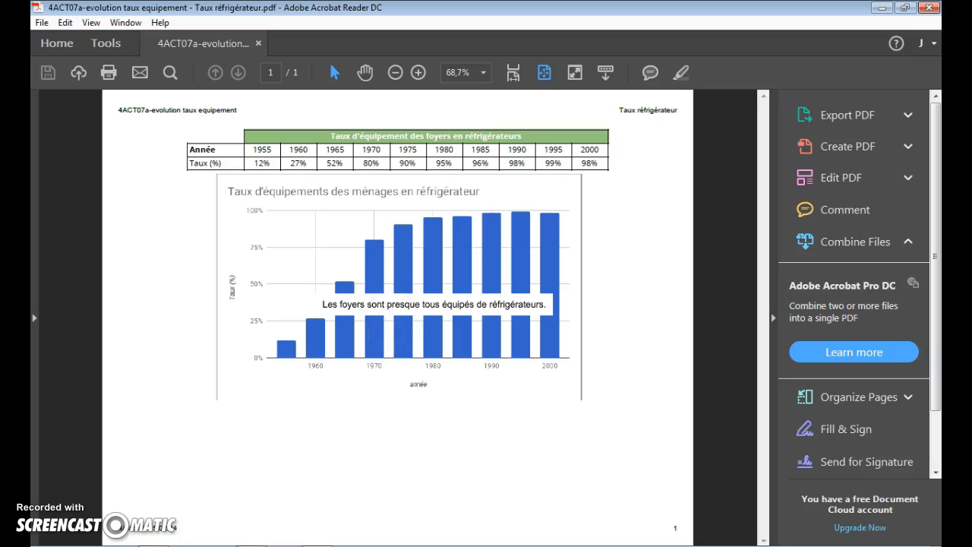
pyautogui.click(929, 8)
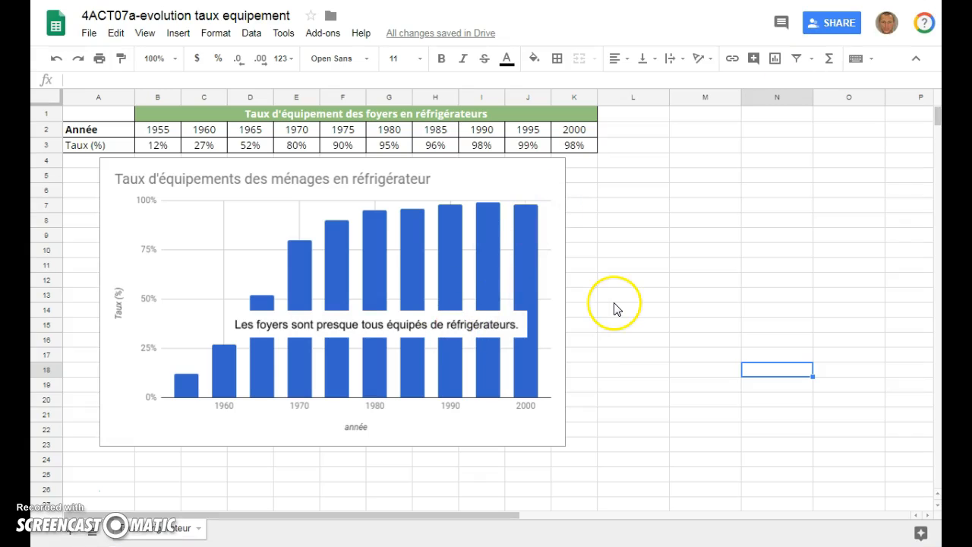